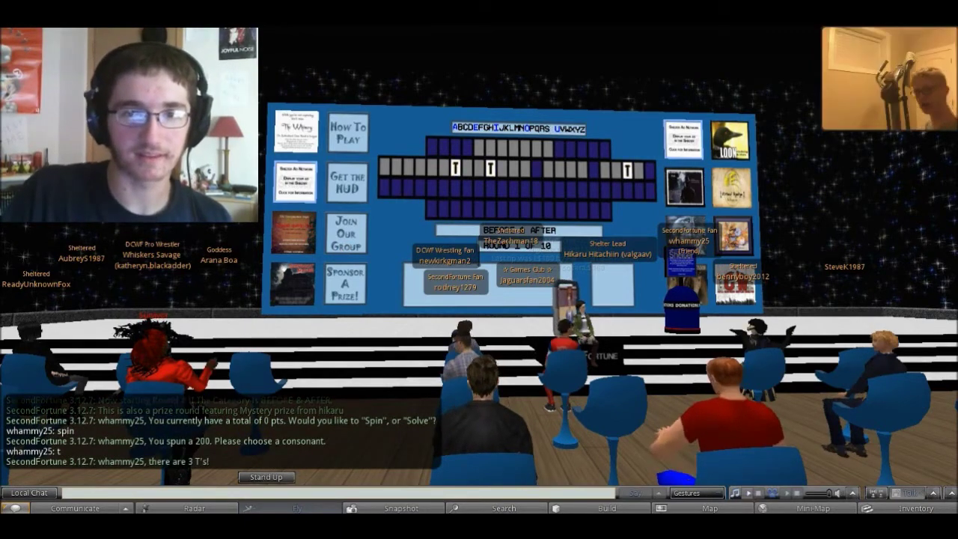
text(buy)
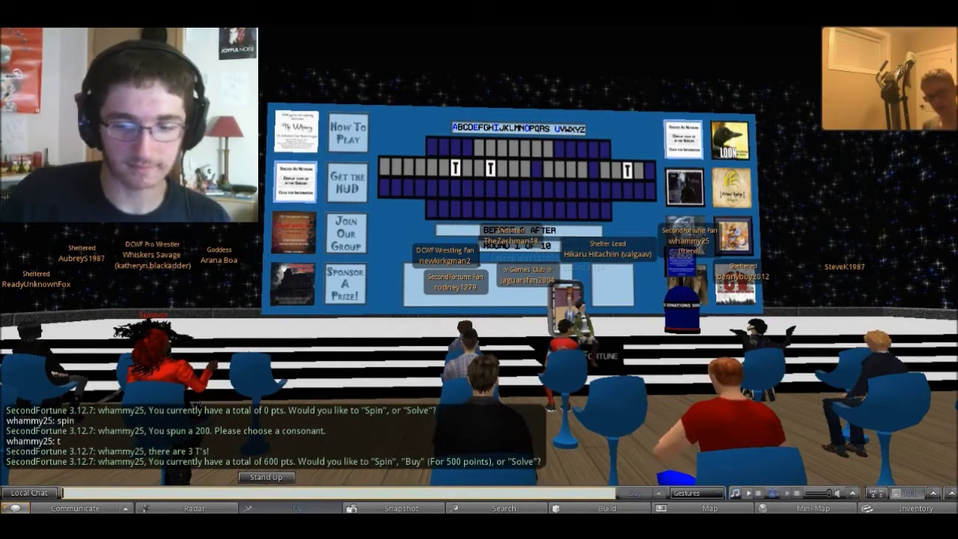
Buy the vowel E, spin the wheel twice, then guess R in local chat
key(Return)
text(e)
key(Return)
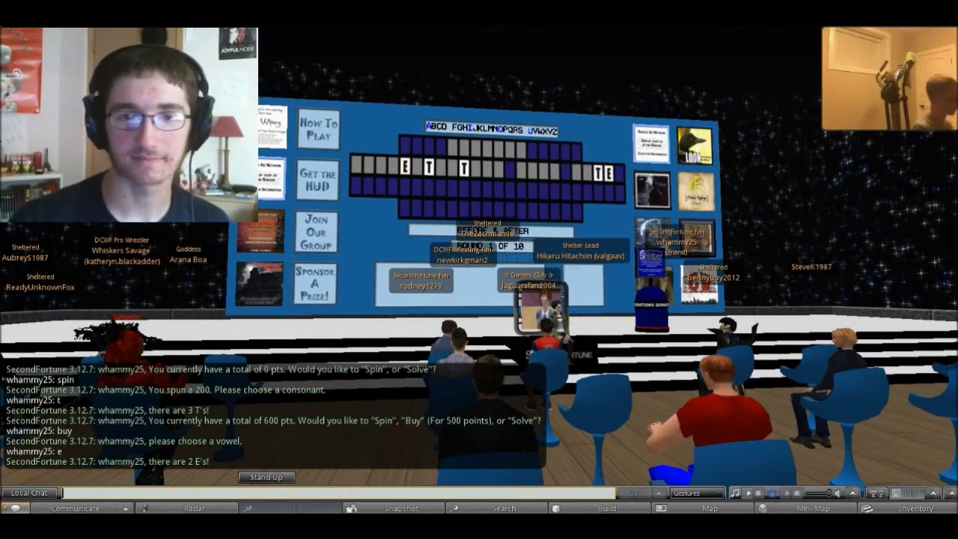
text(spin)
key(Return)
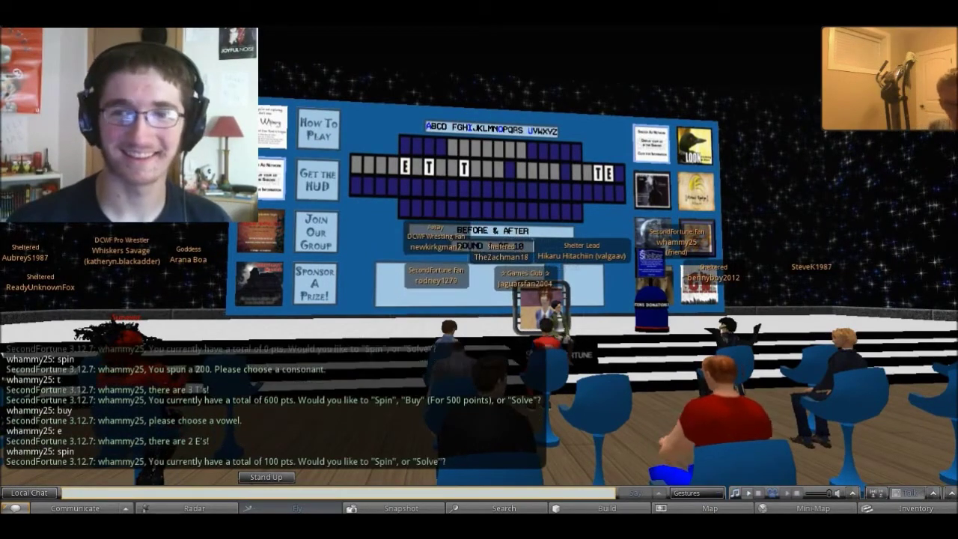
text(spin)
key(Return)
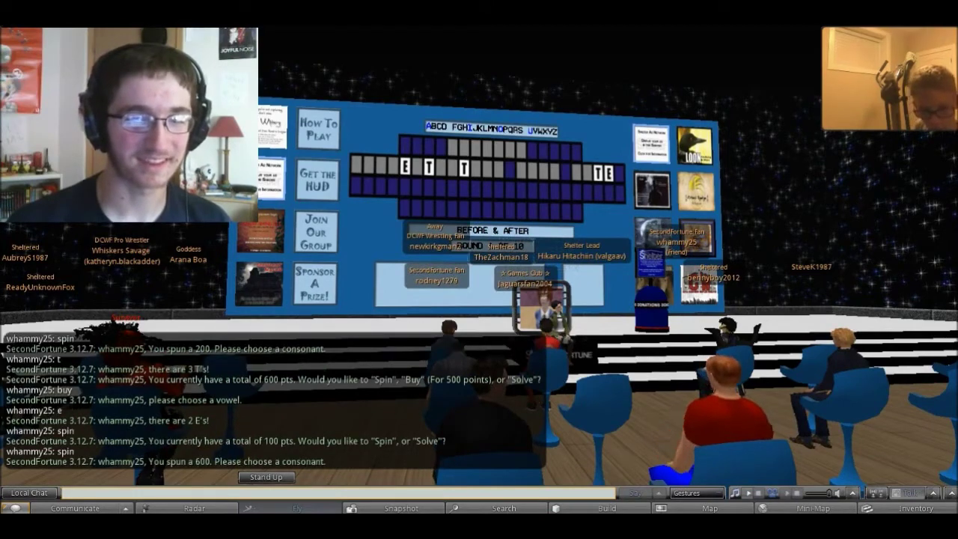
text(r)
key(Return)
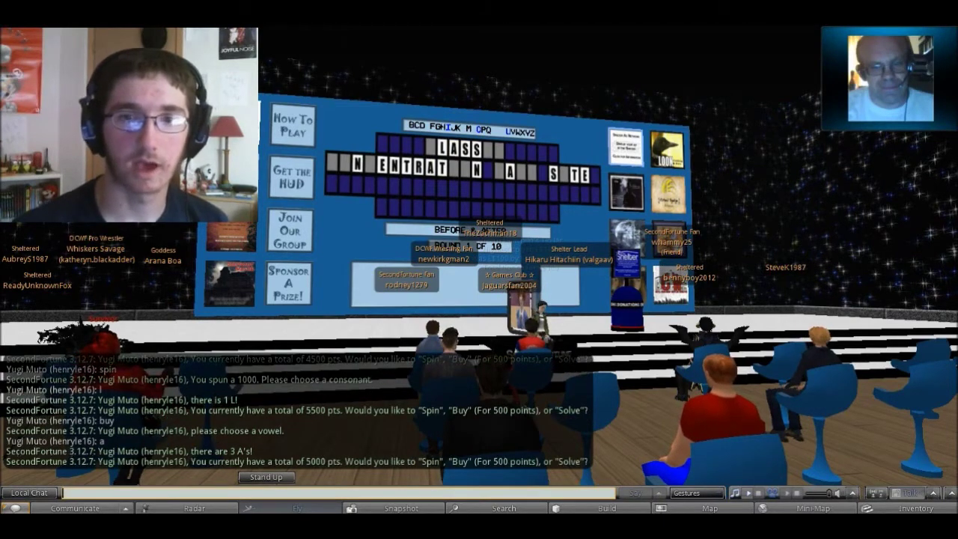
text(buy)
Buy the vowel O, then spin and guess the consonant C
key(Return)
text(o)
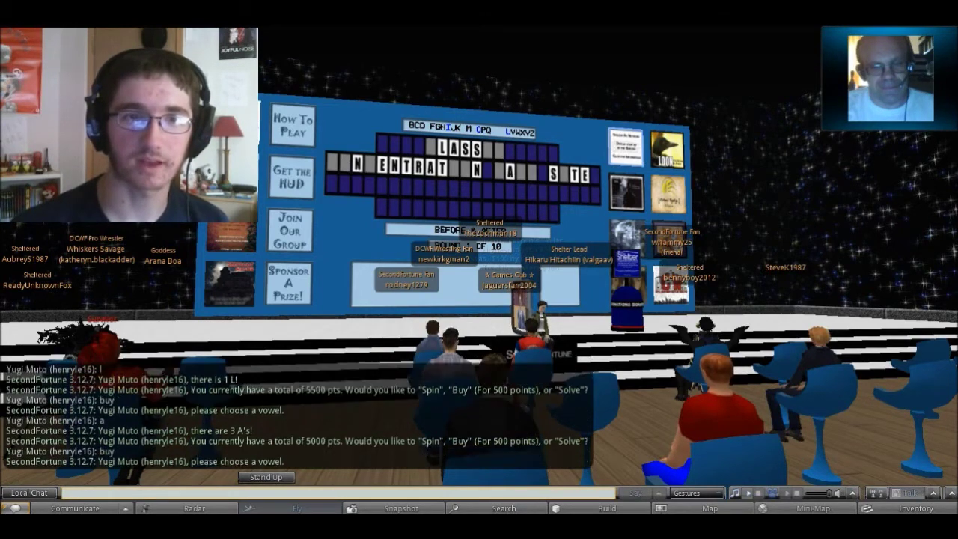
key(Return)
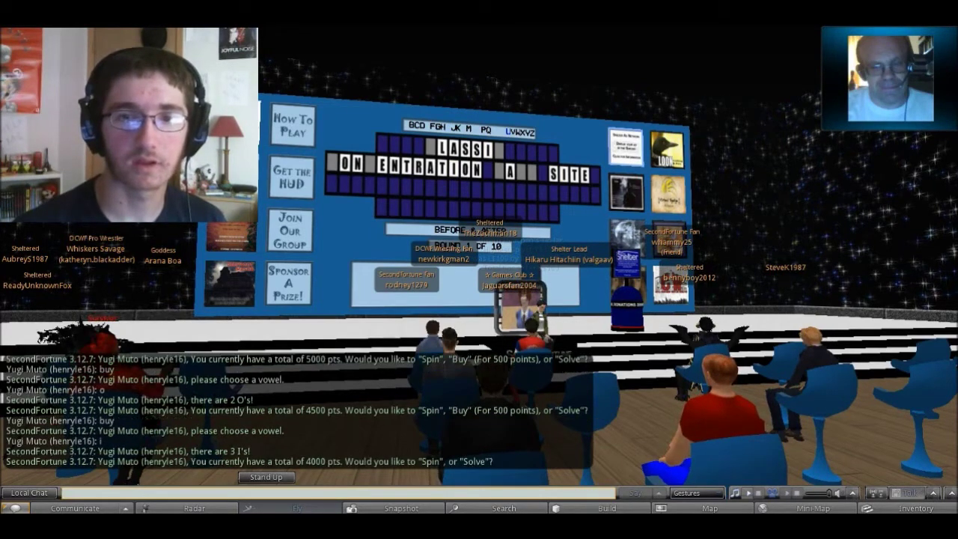
text(spin)
key(Return)
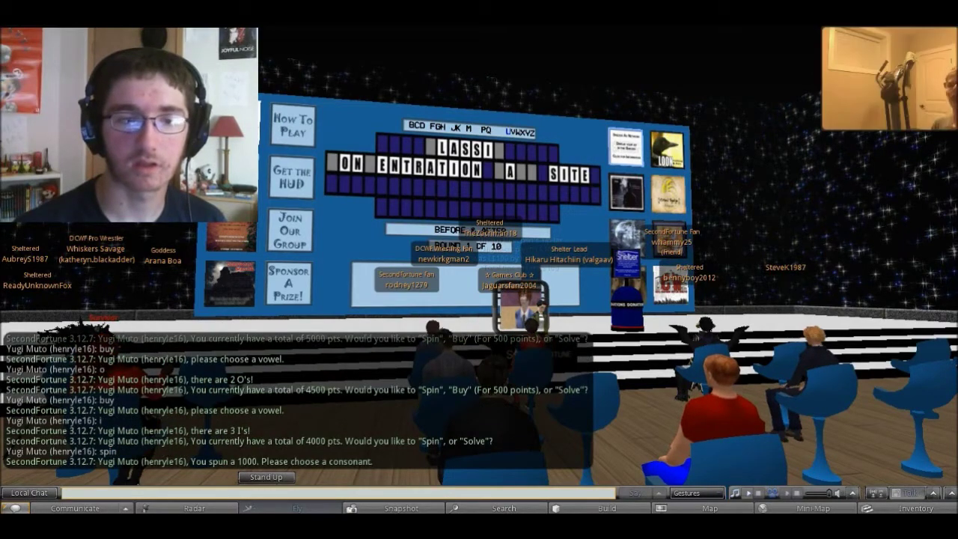
text(c)
key(Return)
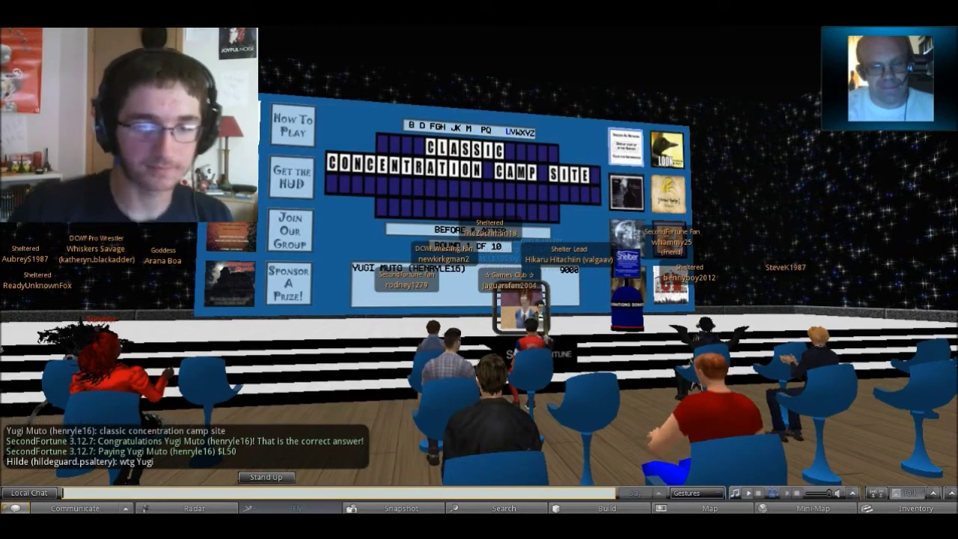
text(Good job)
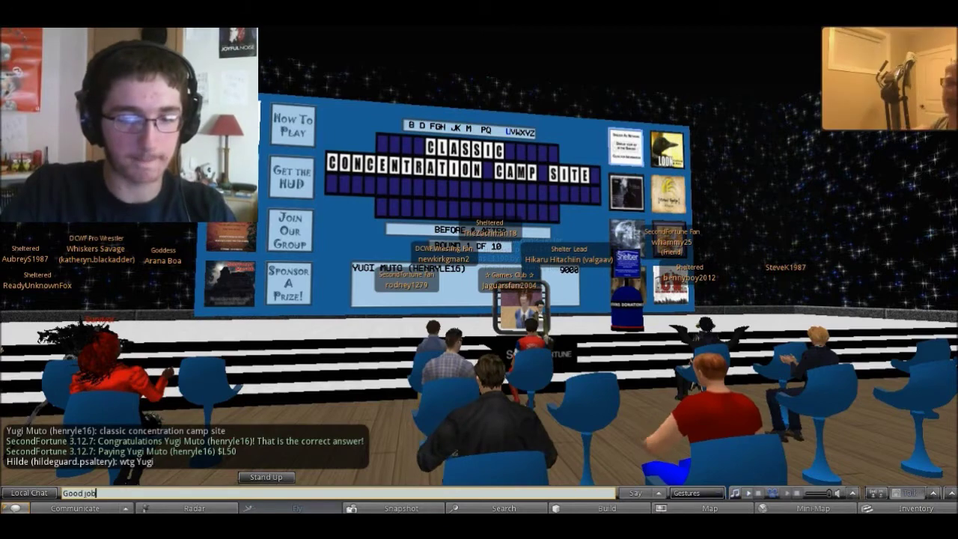
text( Hunter)
Say 'Good job Hunter' in local chat
key(Return)
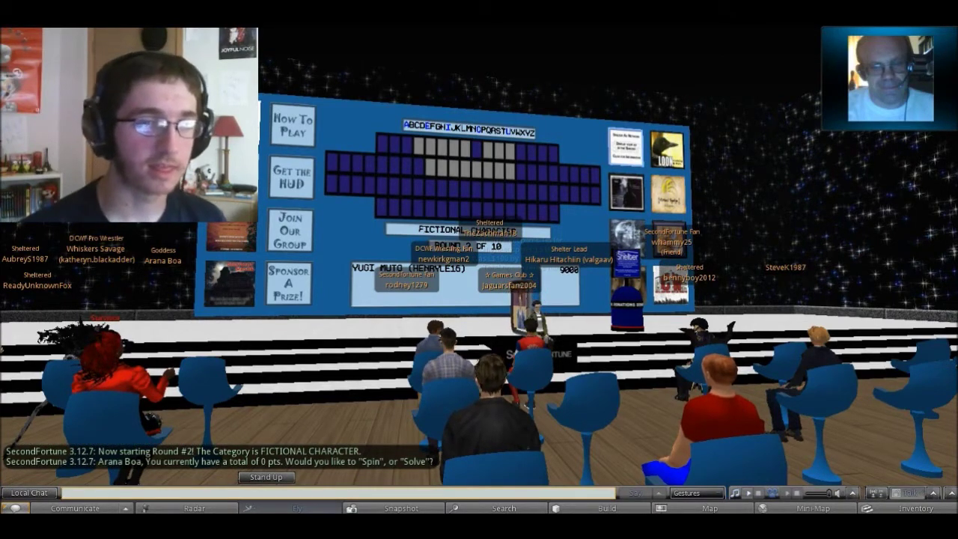
text(spin)
Turn the view toward the puzzle board, spin the wheel and guess T
key(Return)
key(Left)
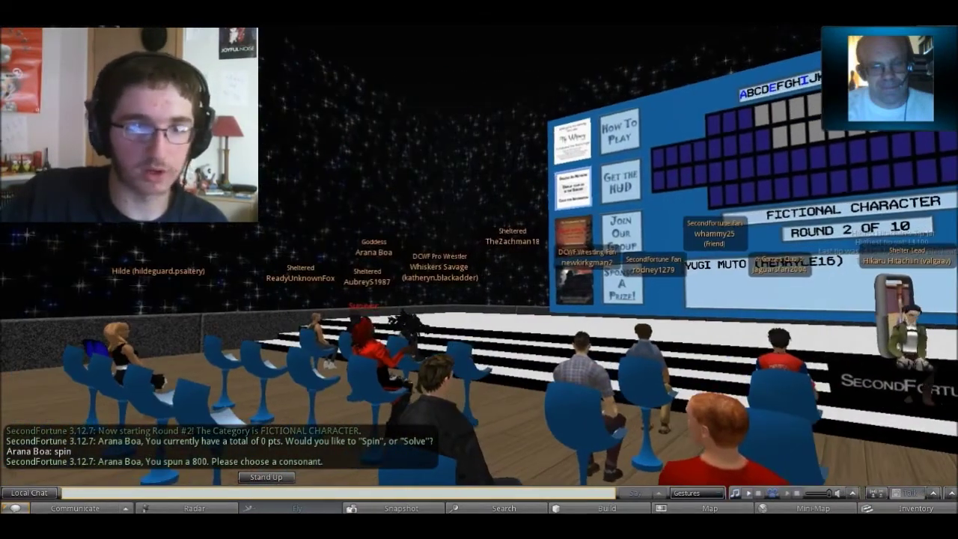
text(t)
key(Return)
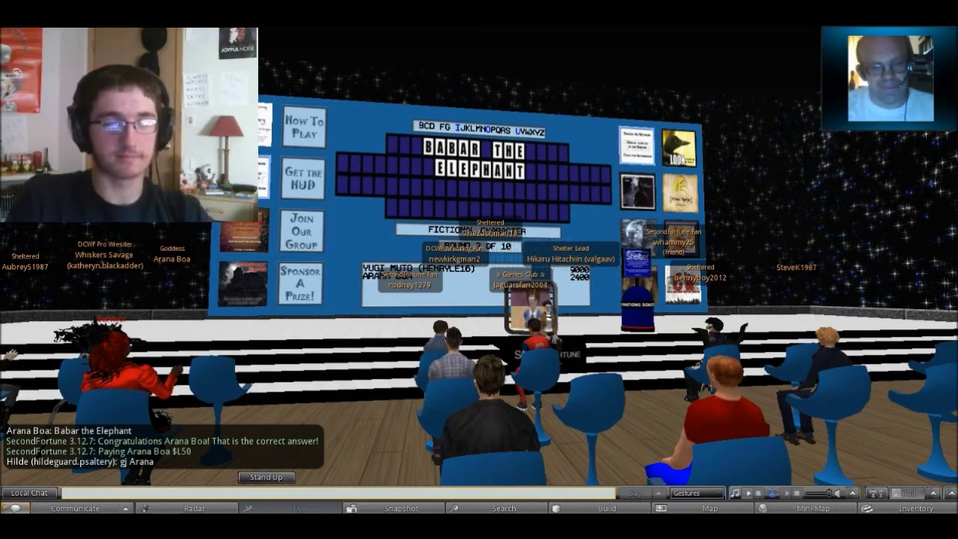
text(gj)
Post 'gj' in local chat
key(Return)
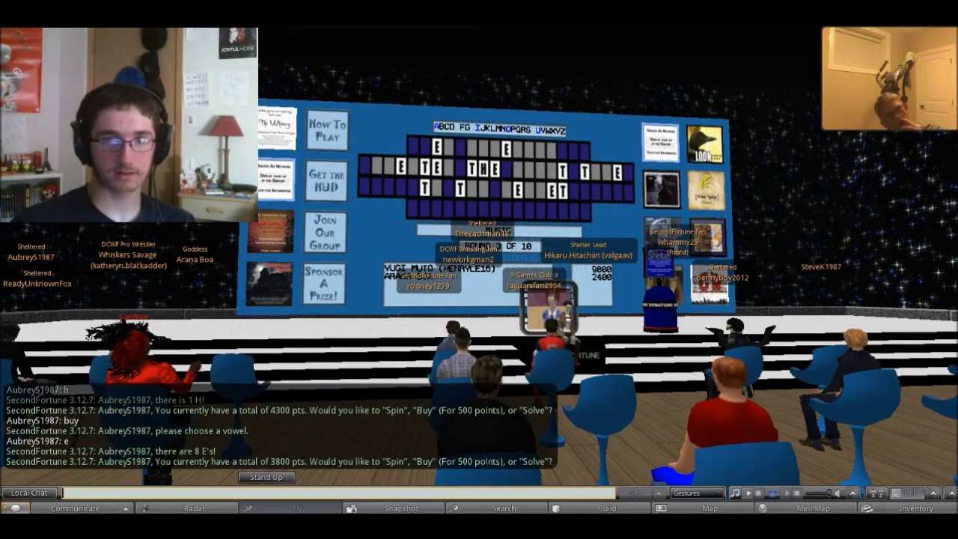
text(wow again lol)
Post 'wow again lol' in local chat and buy the vowel O
key(Return)
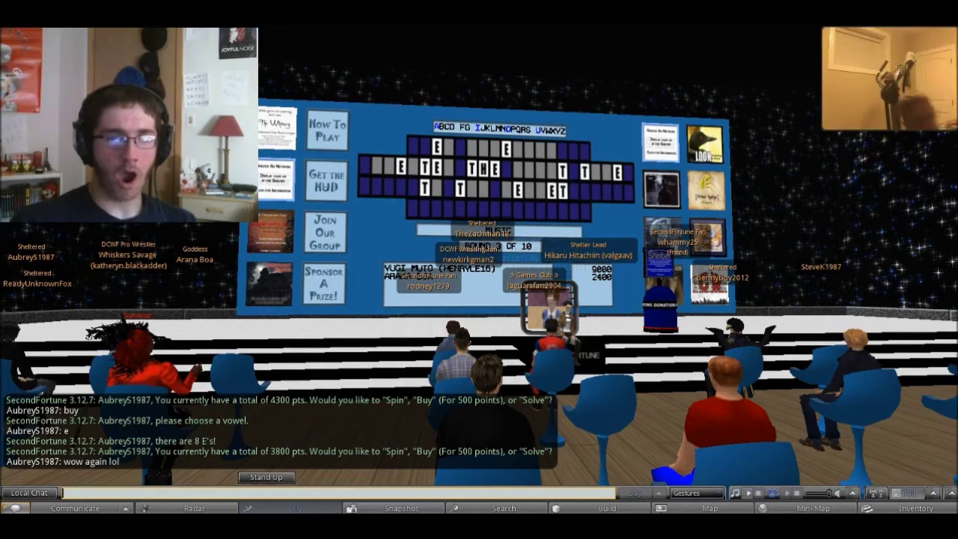
text(buy)
key(Return)
text(o)
key(Return)
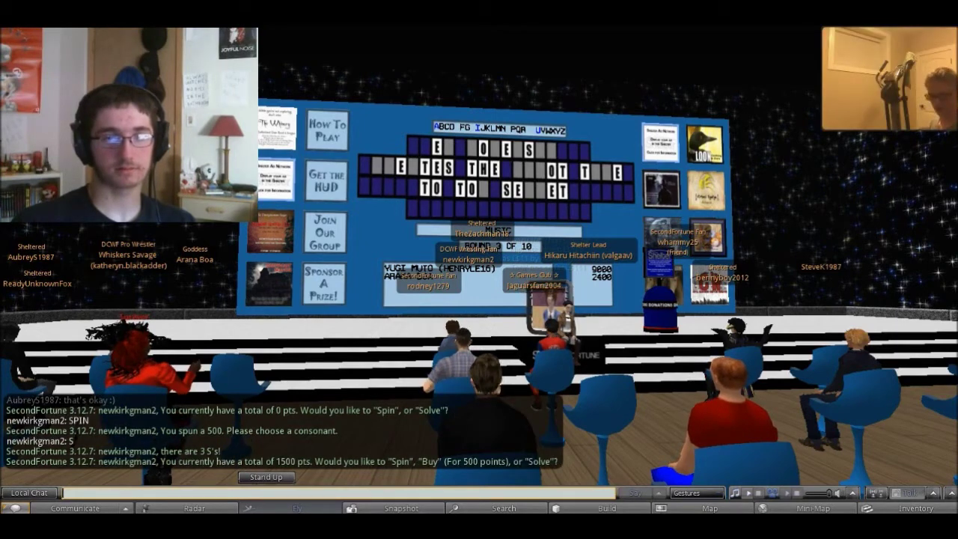
text(SPIN)
Spin and guess R, spin and guess C, then buy the vowel A
key(Return)
text(R)
key(Return)
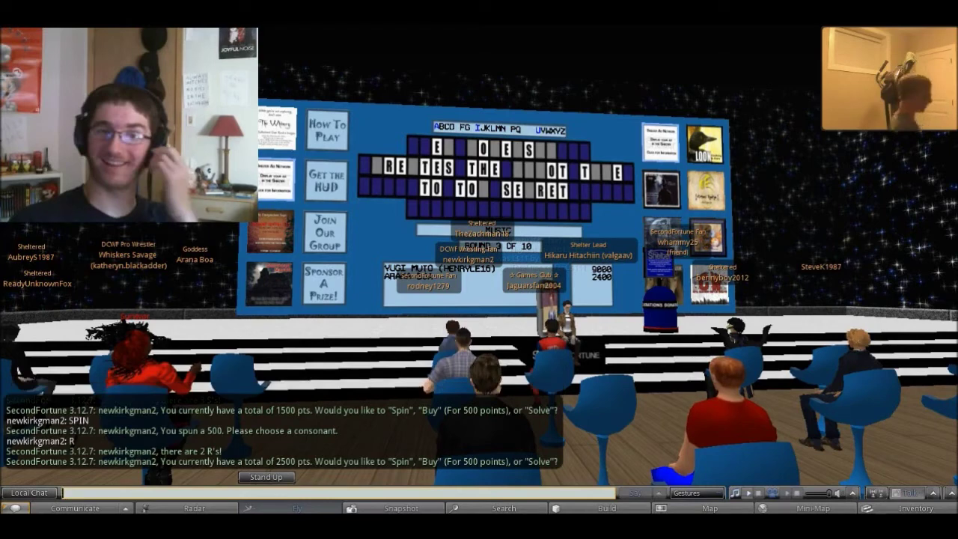
text(SPIN)
key(Return)
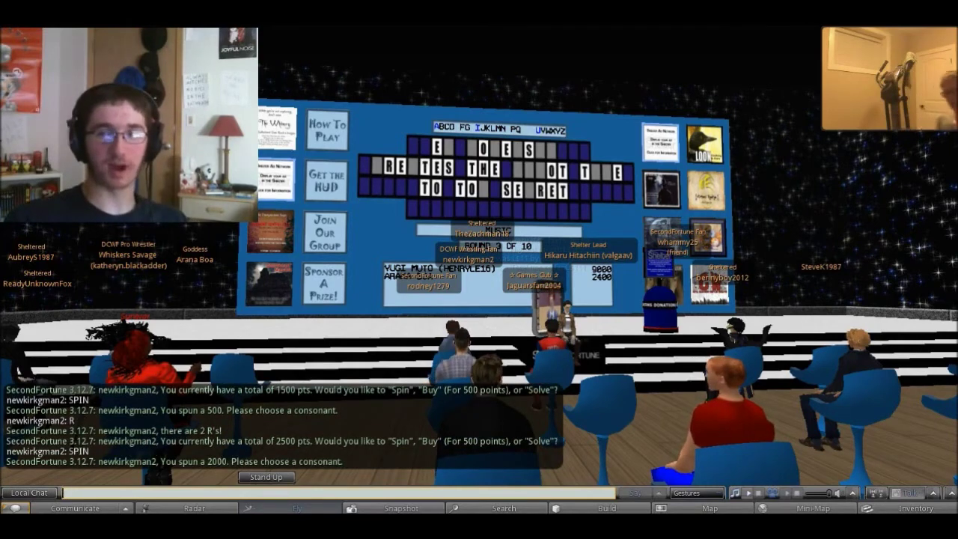
text(C)
key(Return)
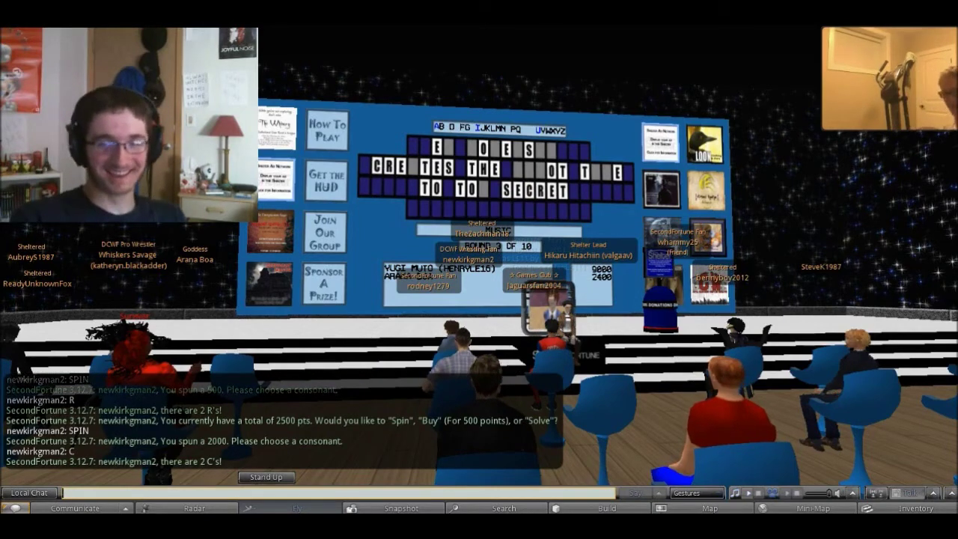
text(BUY)
key(Return)
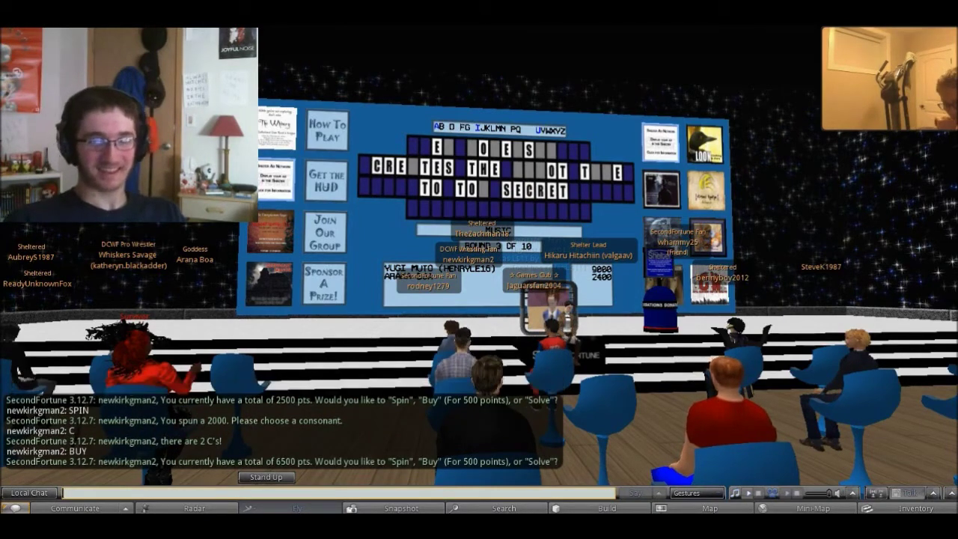
text(BUY)
key(Return)
text(A)
key(Return)
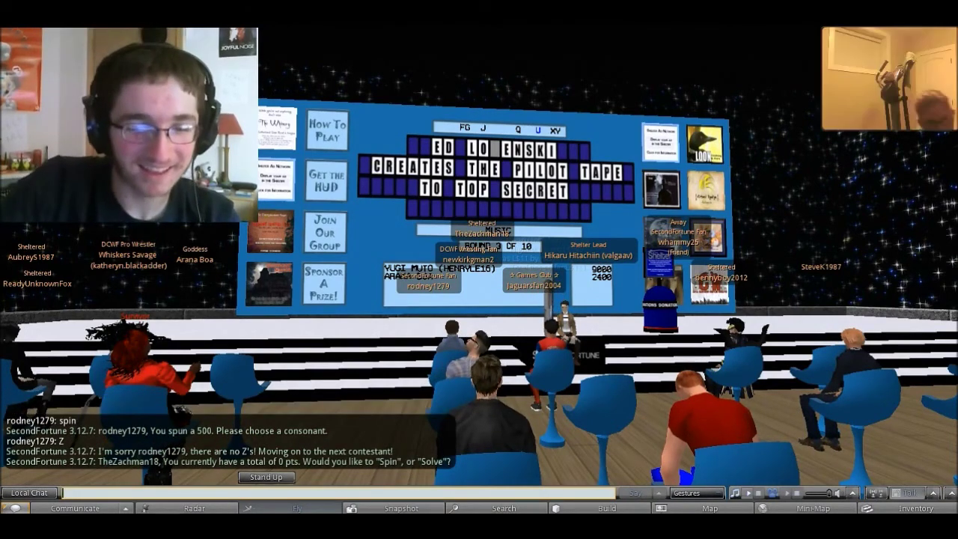
text(spin)
Spin the wheel and guess F, which turns up no F's
key(Return)
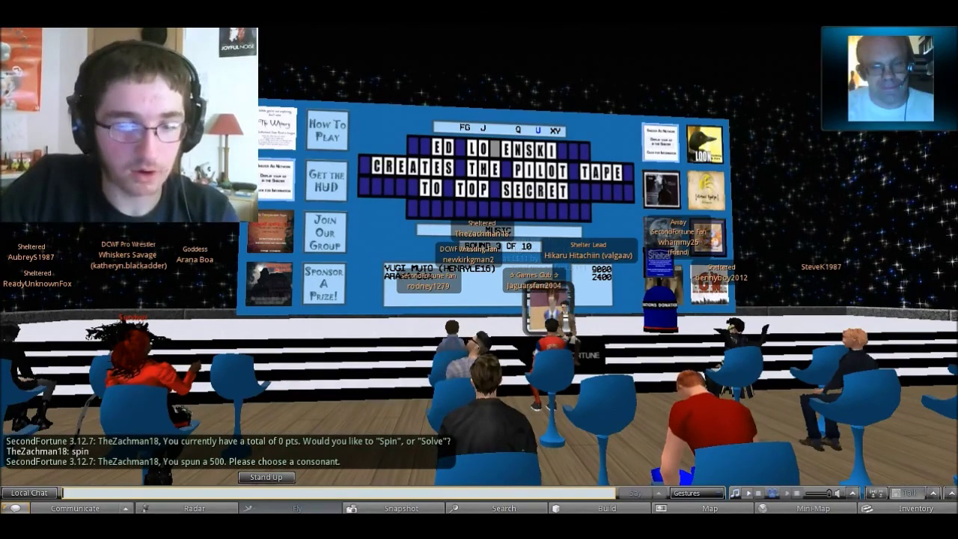
text(f)
key(Return)
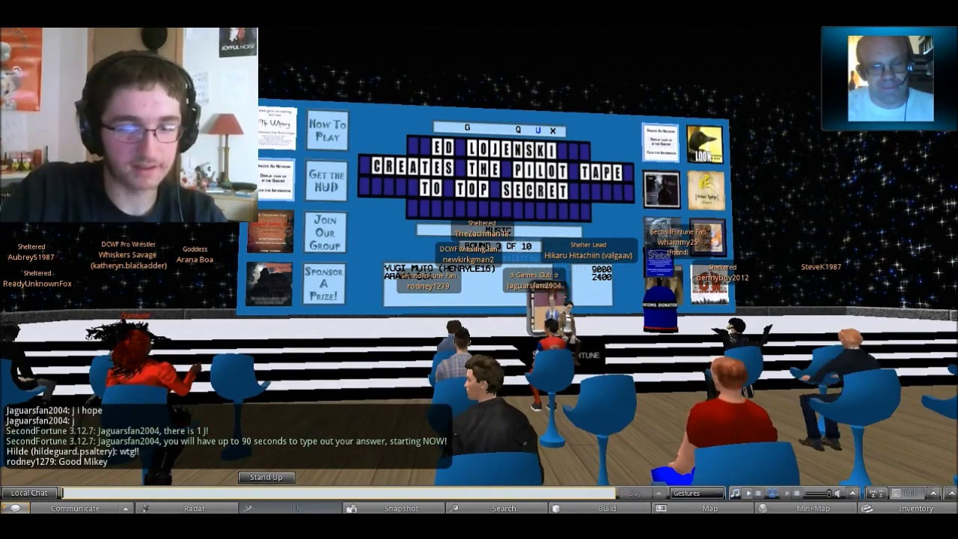
text(Took)
text( us I)
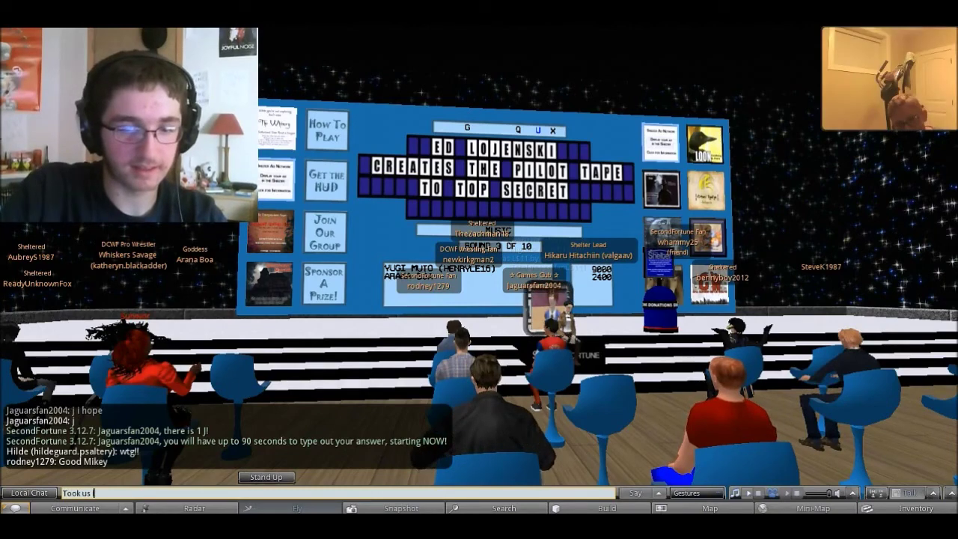
text(ong enough)
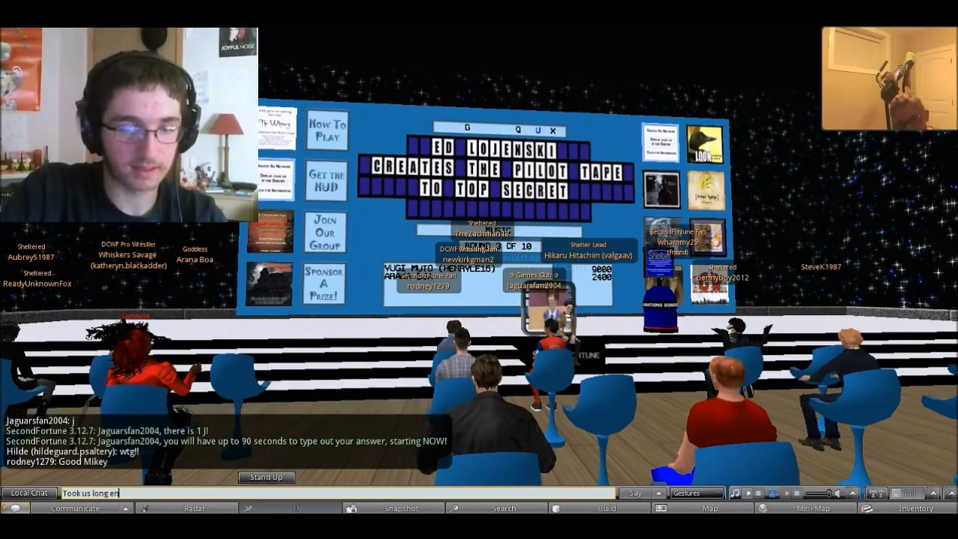
Post 'Took us long enough' in local chat
key(Return)
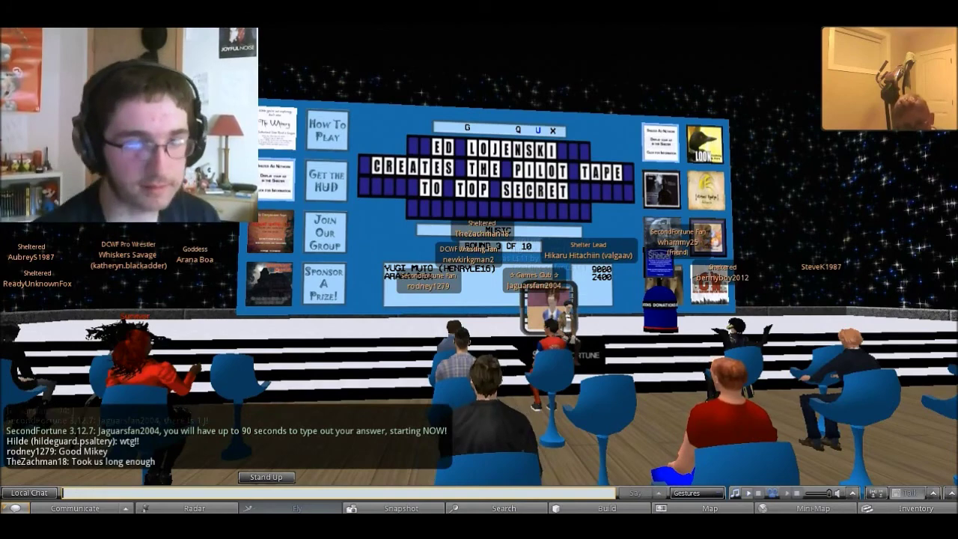